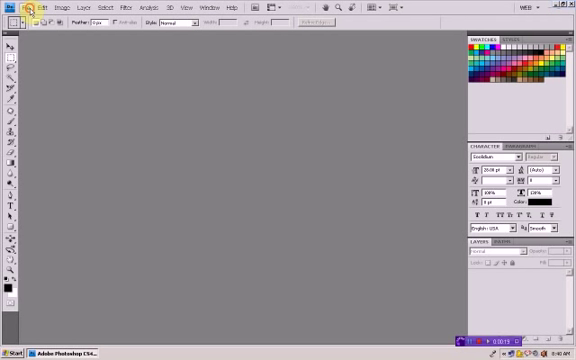
Step: Open both snowy canyon photos from poze camera Canon > poze rev a h, using Thumbnails view
{"action": "left_click", "coordinate": [28, 8]}
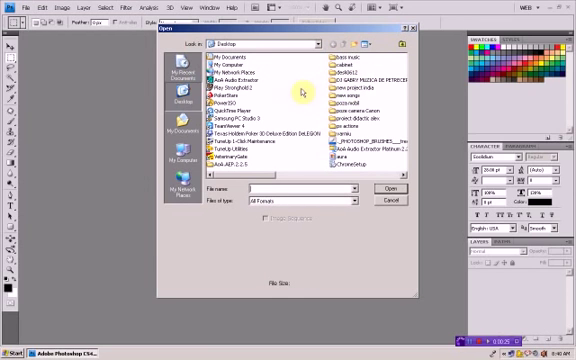
{"action": "double_click", "coordinate": [352, 110]}
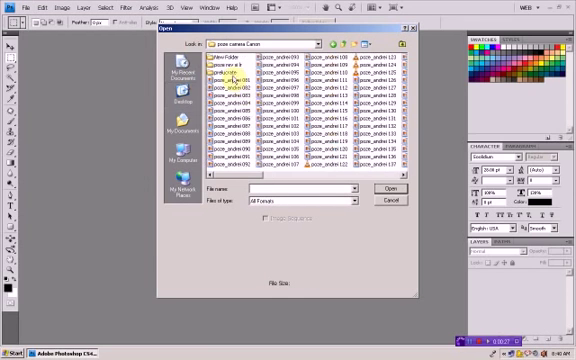
{"action": "double_click", "coordinate": [228, 63]}
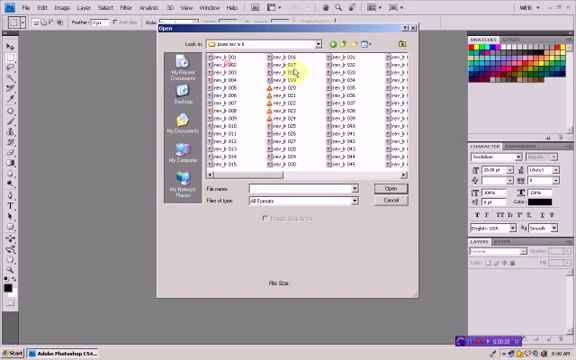
{"action": "left_click", "coordinate": [368, 46]}
{"action": "left_click", "coordinate": [372, 56]}
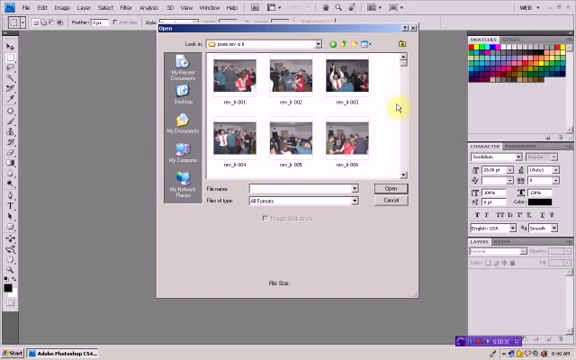
{"action": "left_click_drag", "start_coordinate": [404, 58], "coordinate": [406, 178]}
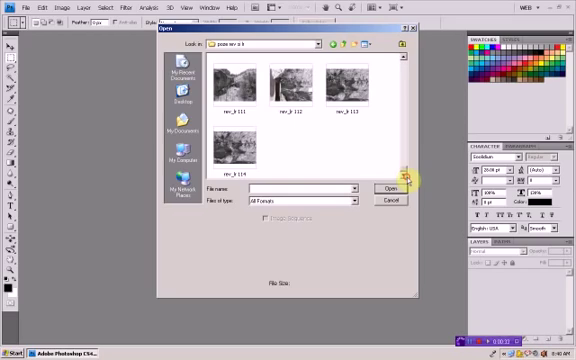
{"action": "left_click_drag", "start_coordinate": [372, 138], "coordinate": [290, 75]}
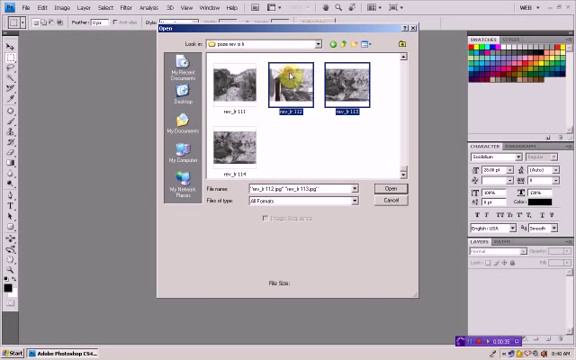
{"action": "left_click", "coordinate": [390, 188]}
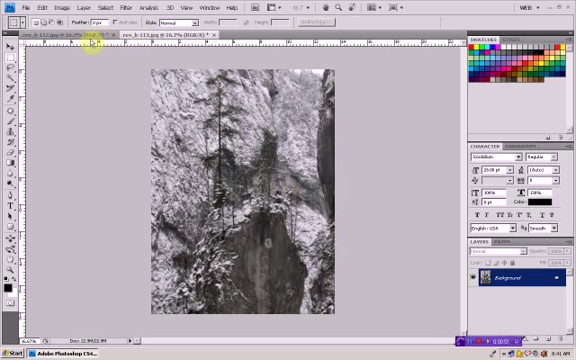
{"action": "left_click", "coordinate": [148, 36]}
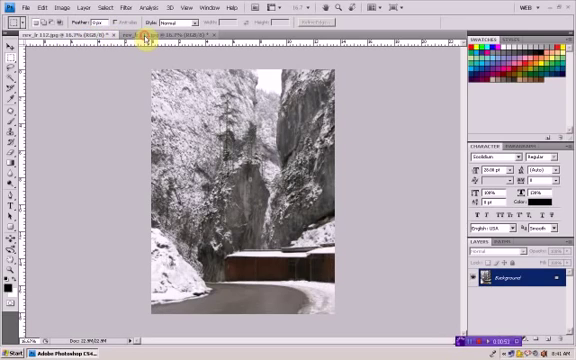
{"action": "left_click", "coordinate": [86, 36]}
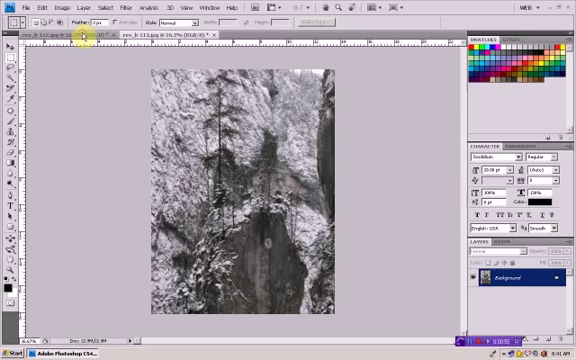
{"action": "left_click", "coordinate": [84, 36]}
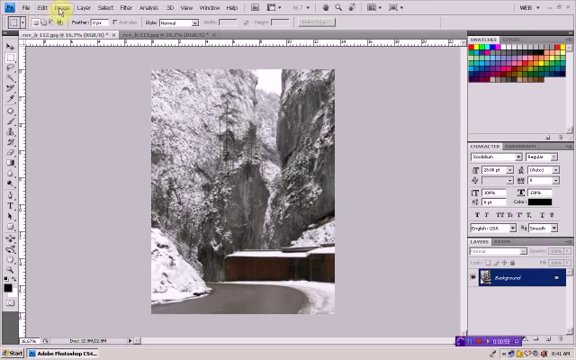
{"action": "left_click", "coordinate": [63, 8]}
{"action": "left_click", "coordinate": [72, 67]}
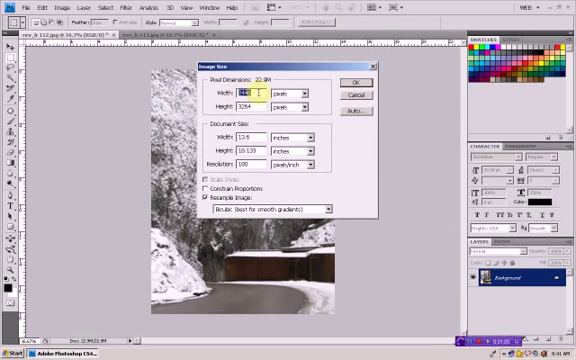
{"action": "double_click", "coordinate": [248, 106]}
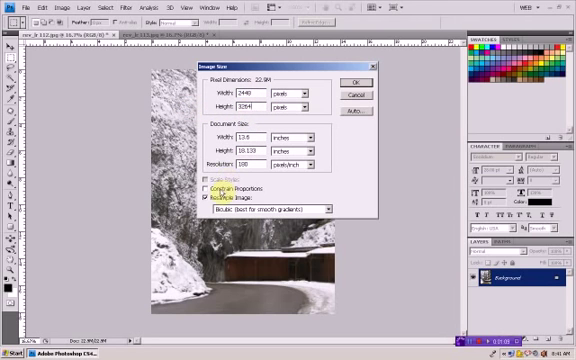
{"action": "left_click", "coordinate": [354, 96]}
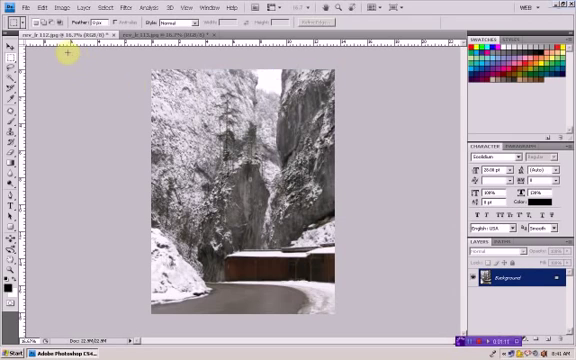
Step: Check the photo's pixel dimensions in the Image Size dialog
{"action": "left_click", "coordinate": [26, 7]}
{"action": "left_click", "coordinate": [33, 19]}
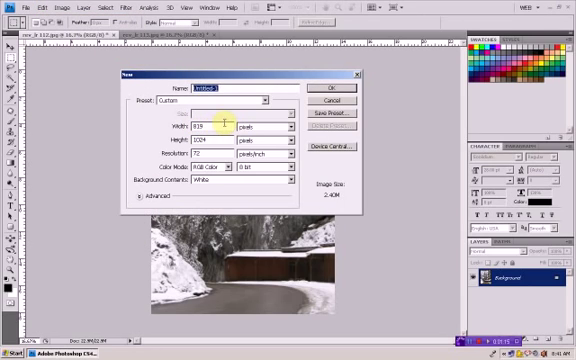
{"action": "left_click", "coordinate": [331, 100]}
{"action": "key", "text": "ctrl+alt+i"}
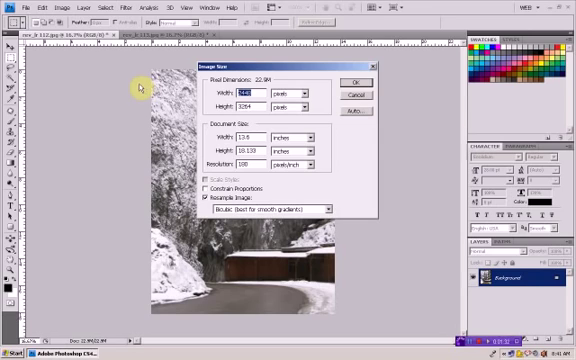
{"action": "left_click", "coordinate": [371, 66]}
Step: Create the blank Untitled-1 document at 2448 × 3264 pixels
{"action": "left_click", "coordinate": [26, 7]}
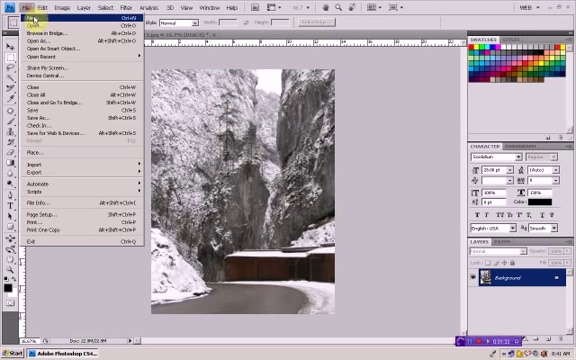
{"action": "left_click", "coordinate": [32, 19]}
{"action": "double_click", "coordinate": [199, 126]}
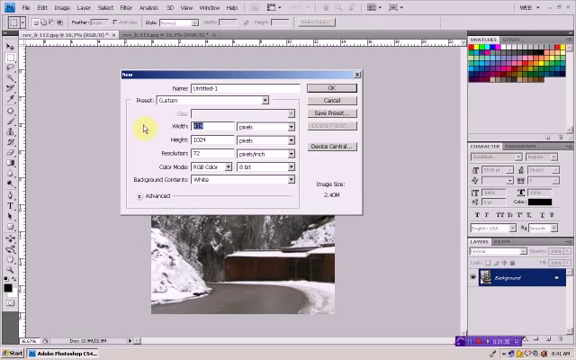
{"action": "type", "text": "2448"}
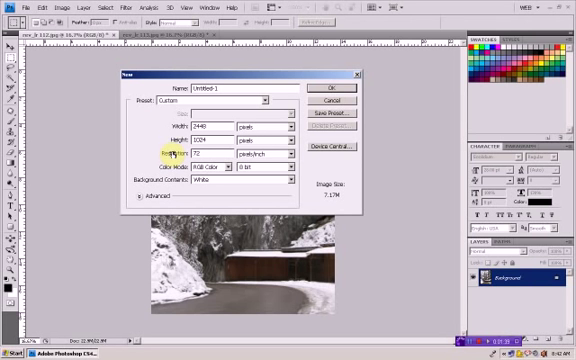
{"action": "double_click", "coordinate": [200, 140]}
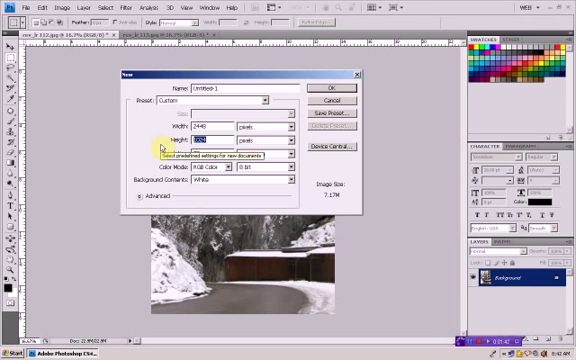
{"action": "type", "text": "326"}
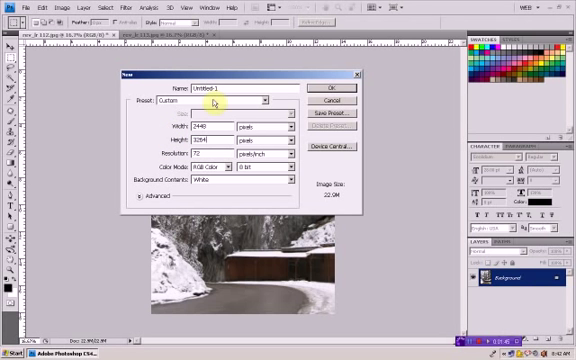
{"action": "left_click", "coordinate": [332, 88]}
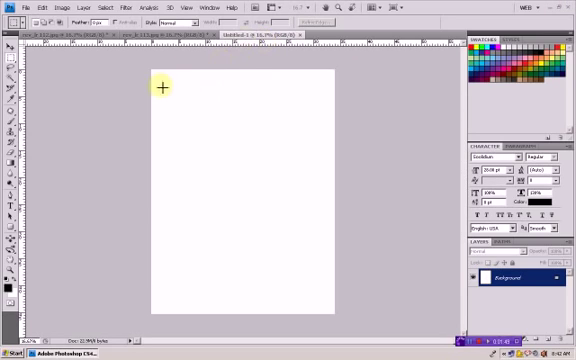
Step: Duplicate the road canyon photo's layer, select all, and paste it into Untitled-1
{"action": "left_click", "coordinate": [80, 36]}
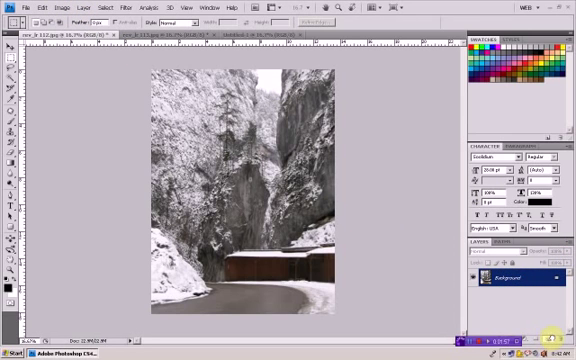
{"action": "key", "text": "ctrl+j"}
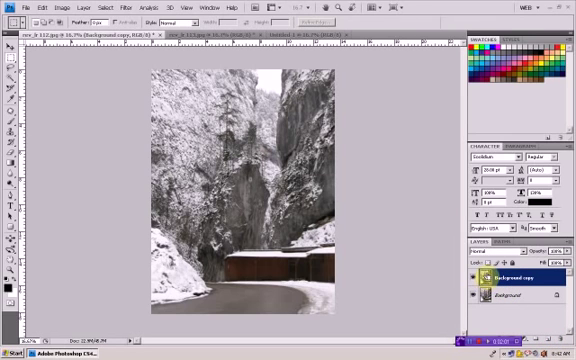
{"action": "left_click", "coordinate": [485, 277], "text": "ctrl"}
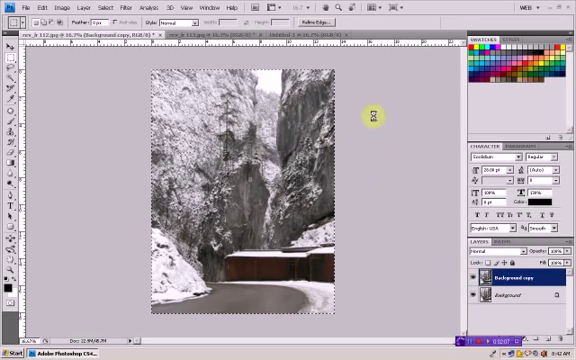
{"action": "left_click", "coordinate": [313, 36]}
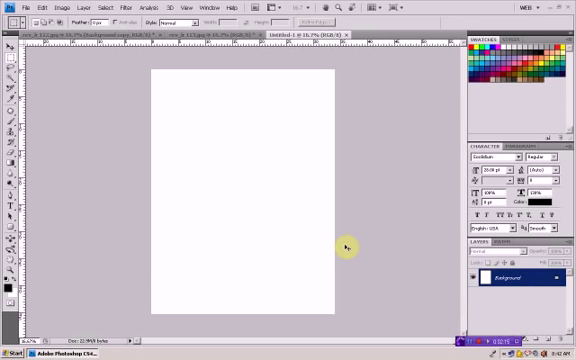
{"action": "key", "text": "ctrl+v"}
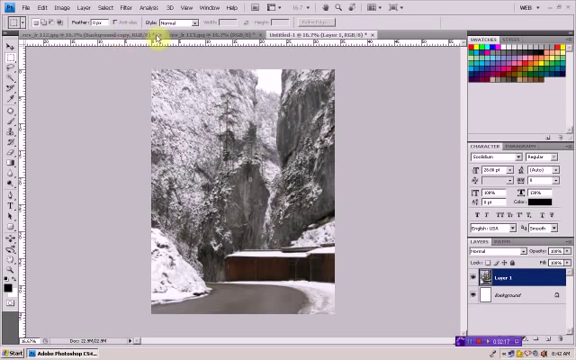
Step: Duplicate the tree-covered cliff photo's layer, select all, and paste it into Untitled-1
{"action": "left_click", "coordinate": [185, 36]}
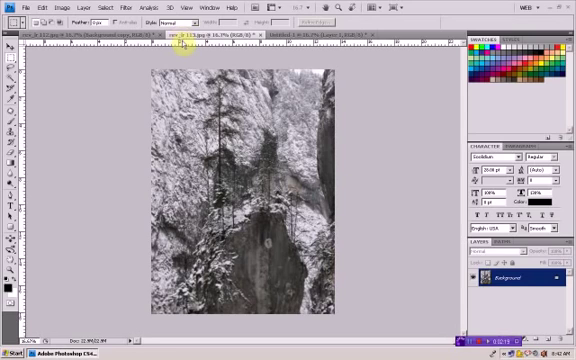
{"action": "left_click_drag", "start_coordinate": [510, 278], "coordinate": [549, 332]}
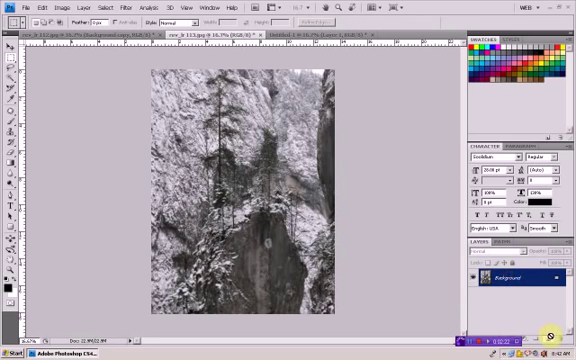
{"action": "key", "text": "ctrl+a"}
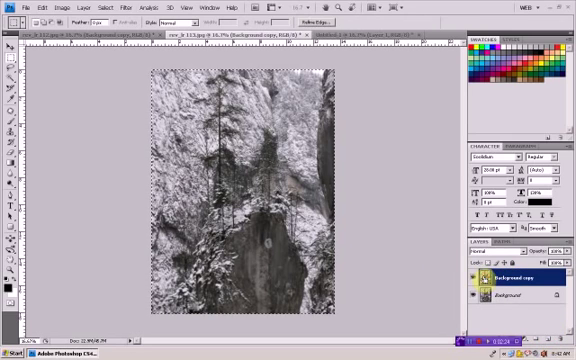
{"action": "left_click", "coordinate": [357, 36]}
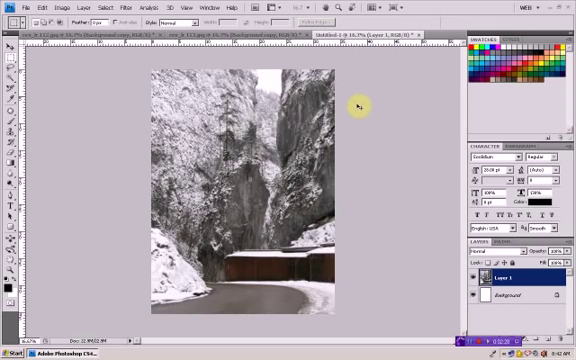
{"action": "key", "text": "ctrl+v"}
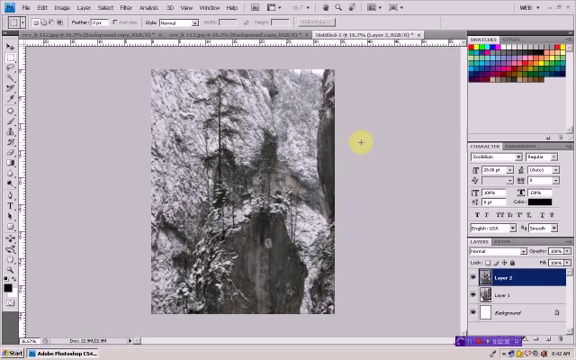